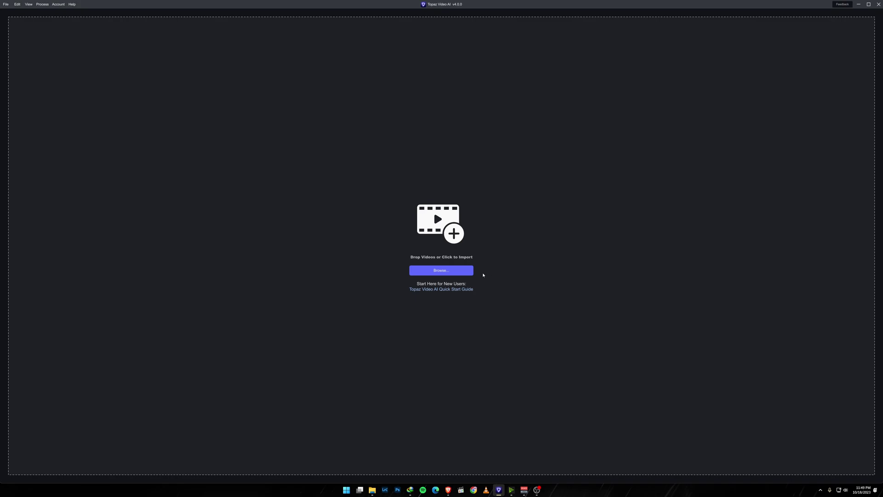
# Import the video "FERRARI - Official Trailer - In Theaters Christmas.mp4" and move the playhead to the shot of two cars on the road.
pyautogui.click(446, 273)
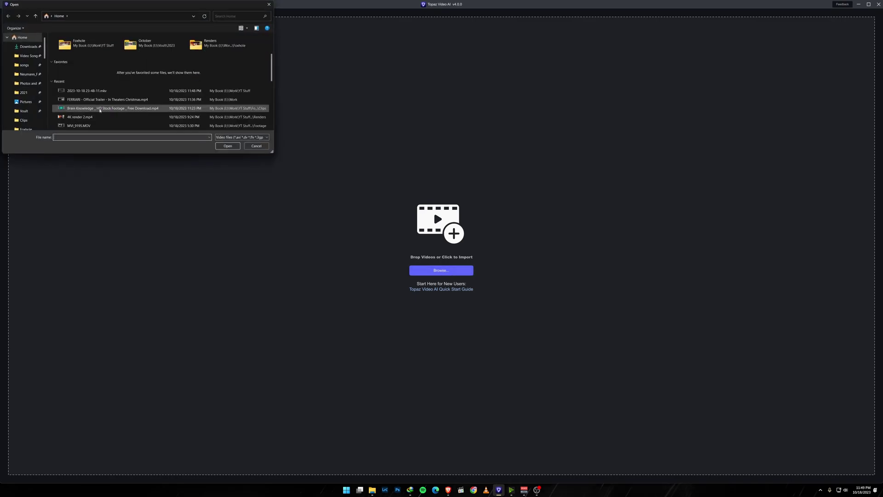
pyautogui.click(96, 100)
pyautogui.click(228, 146)
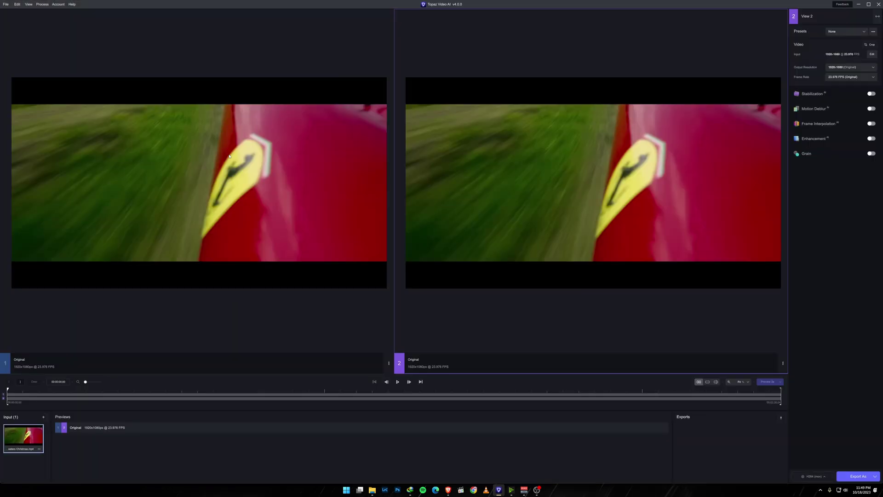
pyautogui.click(39, 391)
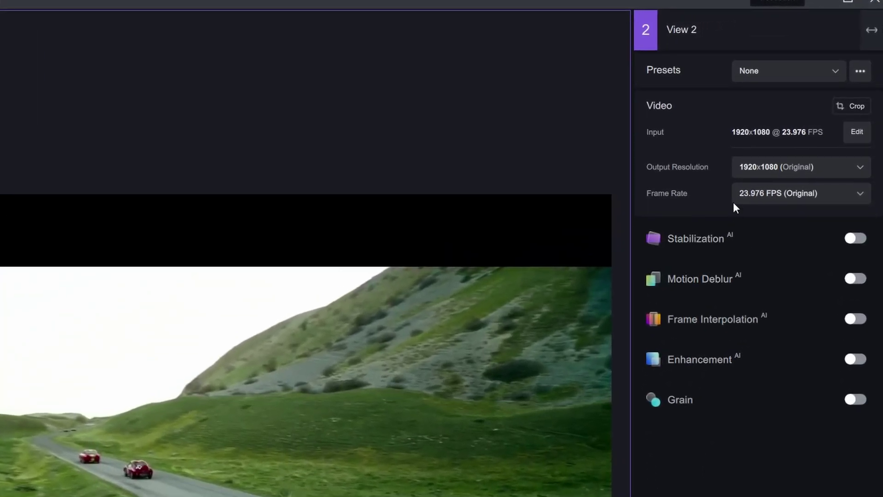
# Examine the available presets, output resolutions and frame rates for the imported video, leaving the settings at their original values.
pyautogui.click(778, 73)
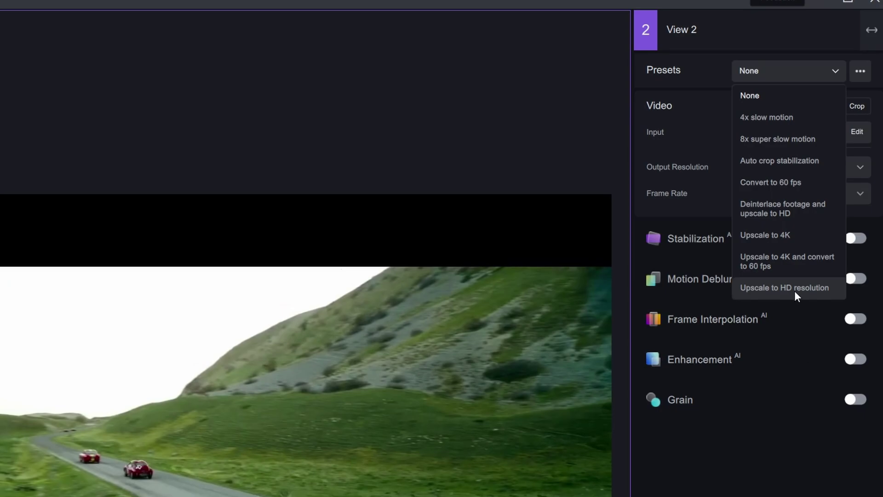
pyautogui.press('Escape')
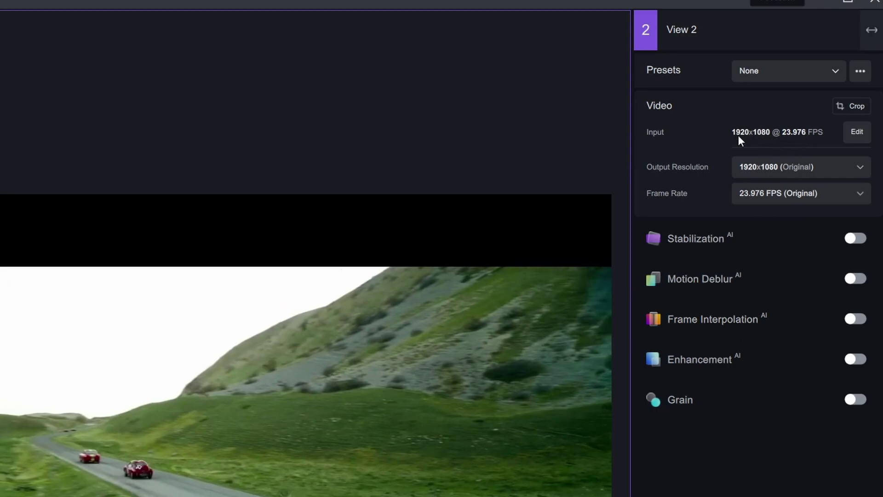
pyautogui.click(785, 170)
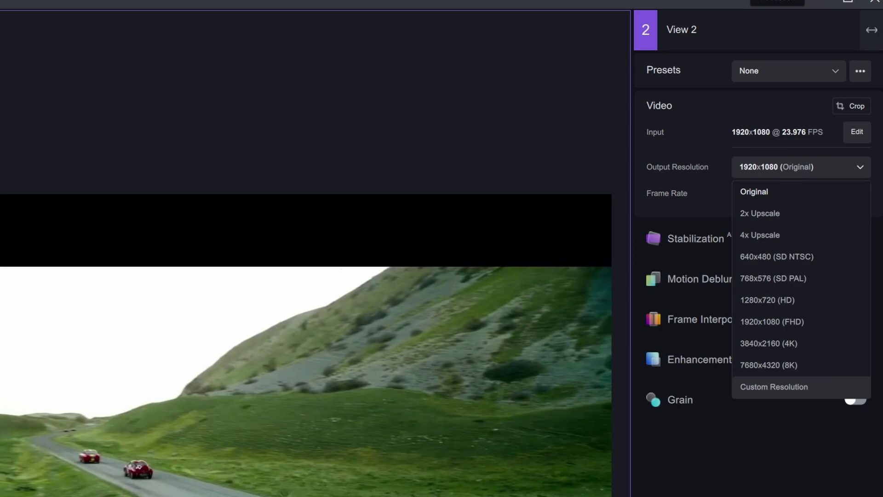
pyautogui.press('Escape')
pyautogui.click(821, 193)
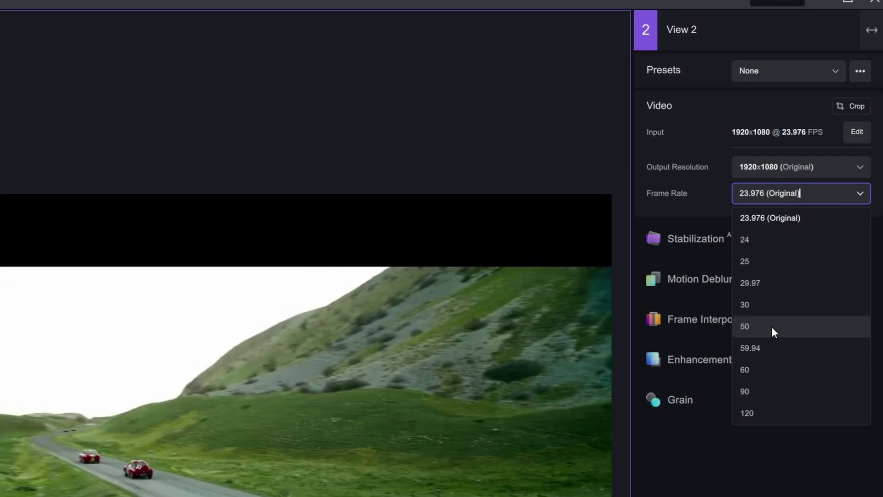
pyautogui.click(758, 467)
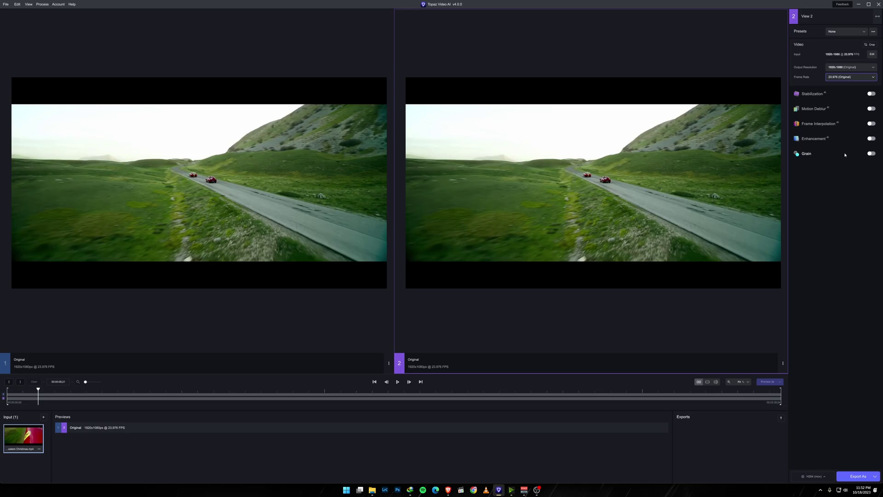
# Switch on the Grain filter to view its amount and size settings, and switch it off again.
pyautogui.click(871, 154)
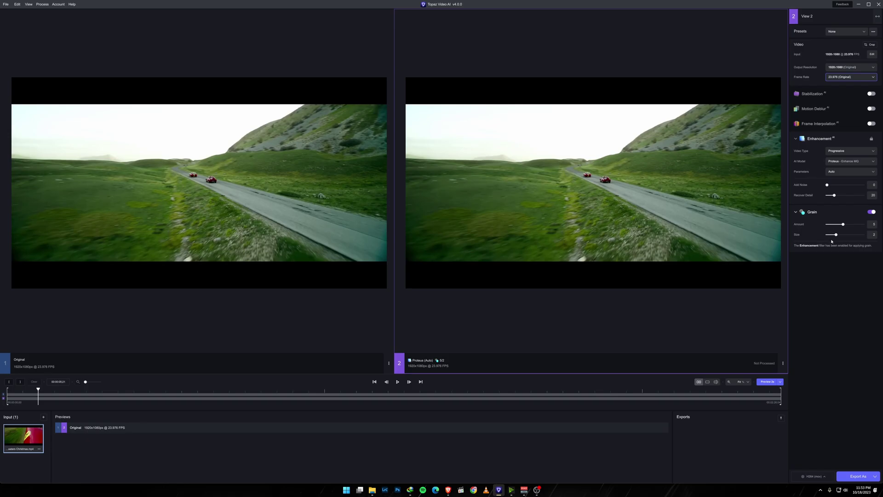
pyautogui.click(873, 213)
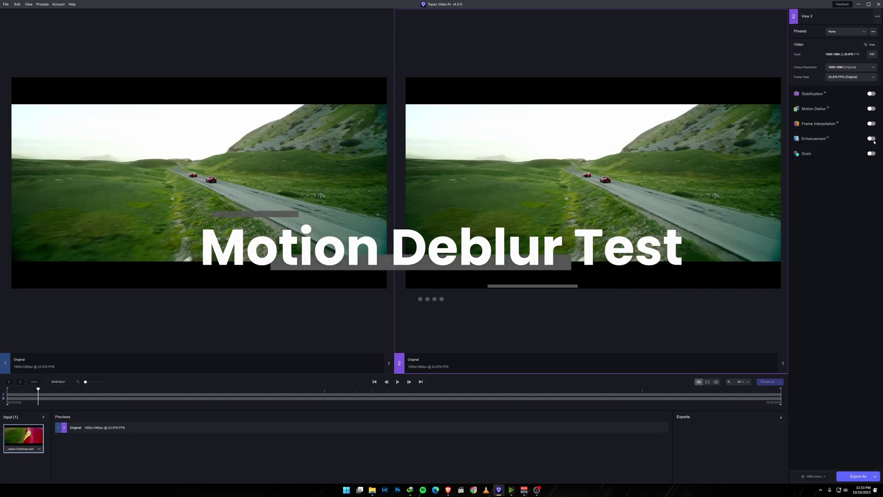
# Enable Motion Deblur for the second view with the Theme AI model.
pyautogui.click(872, 109)
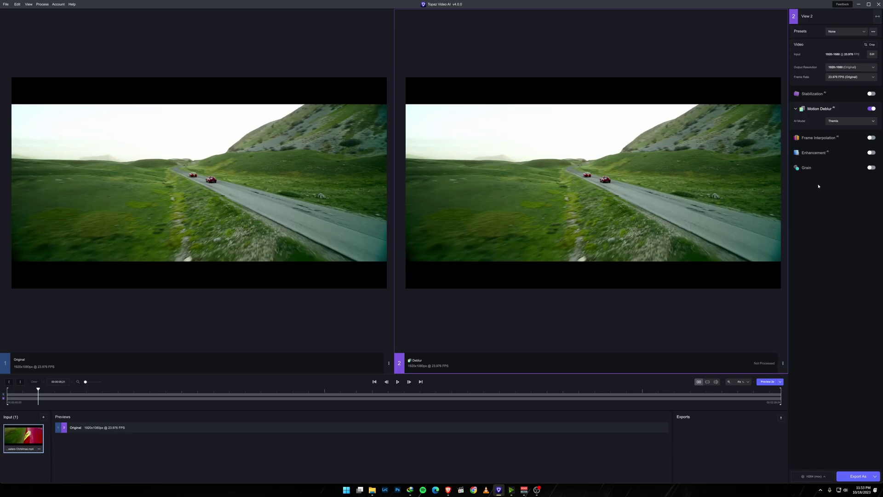
pyautogui.click(847, 122)
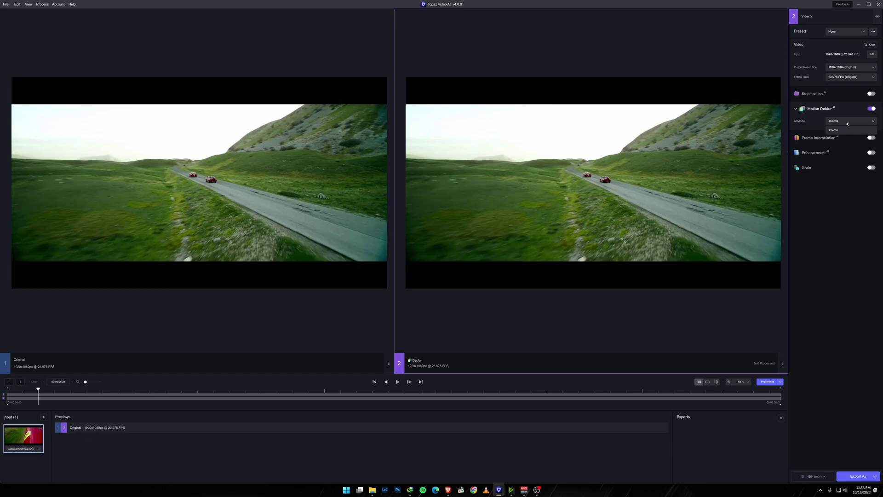
pyautogui.click(847, 123)
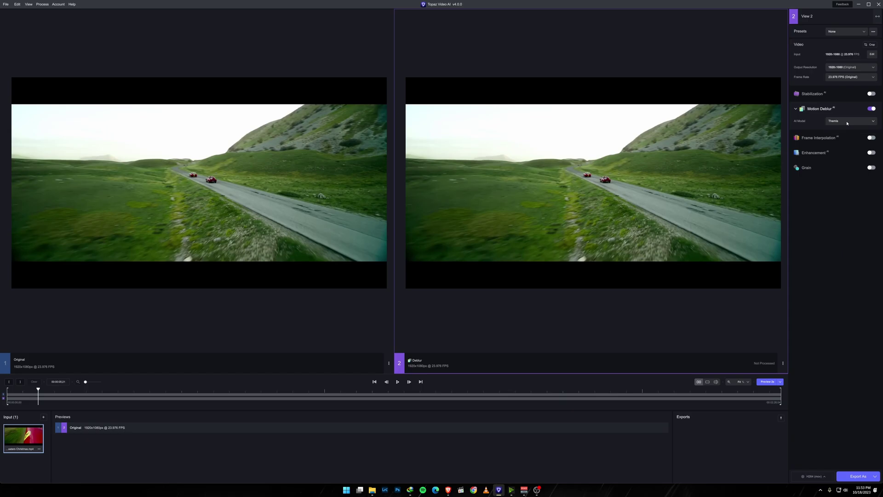
pyautogui.click(820, 139)
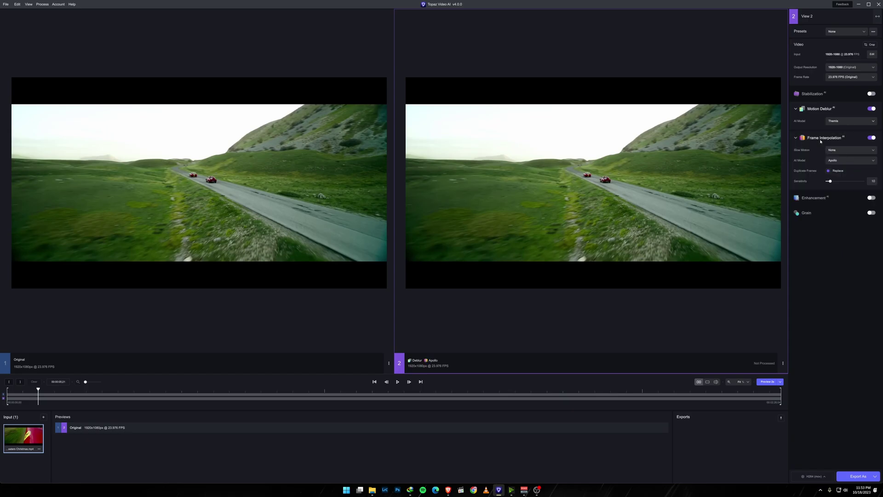
pyautogui.click(829, 139)
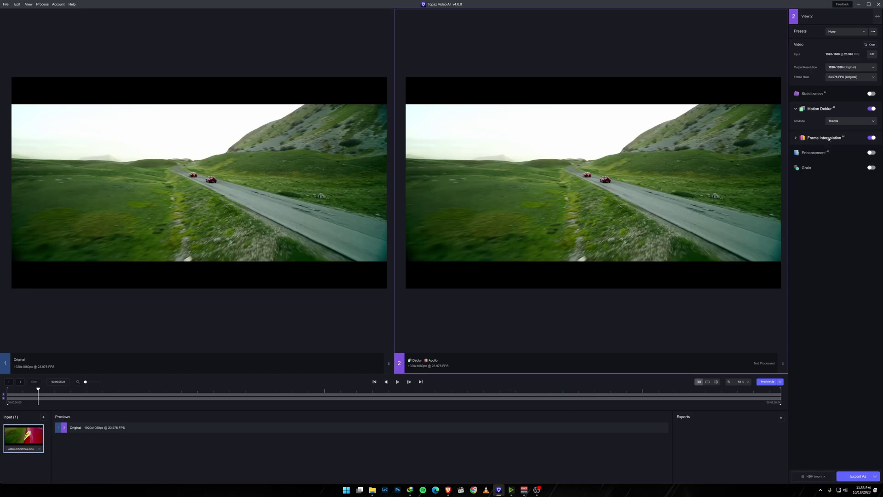
pyautogui.click(871, 137)
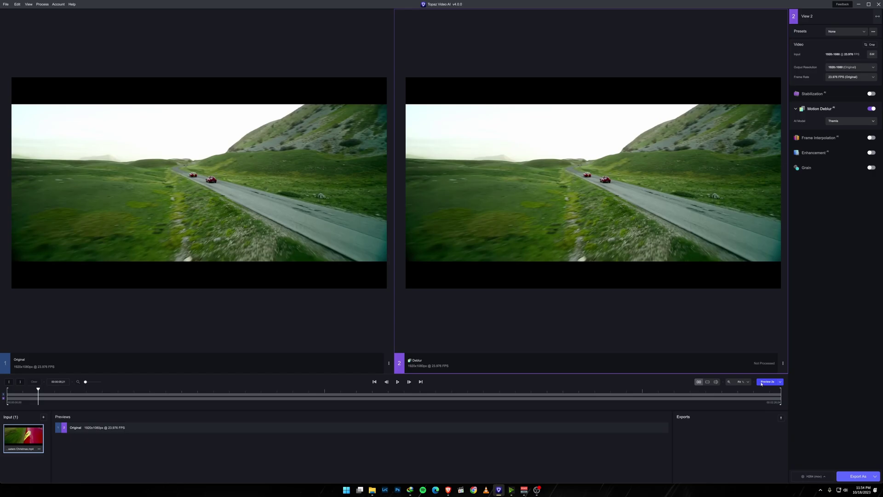
# Check the preview length options and render a 2-second preview of the motion deblur from the playhead position.
pyautogui.click(781, 383)
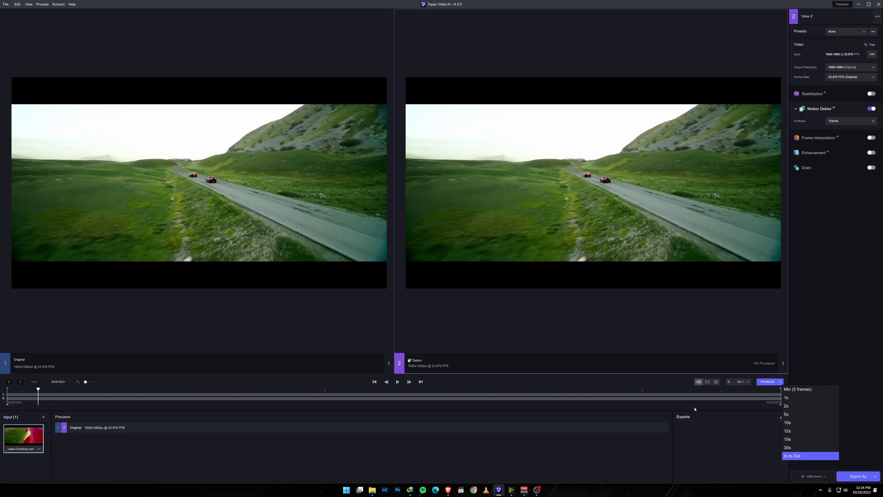
pyautogui.click(749, 432)
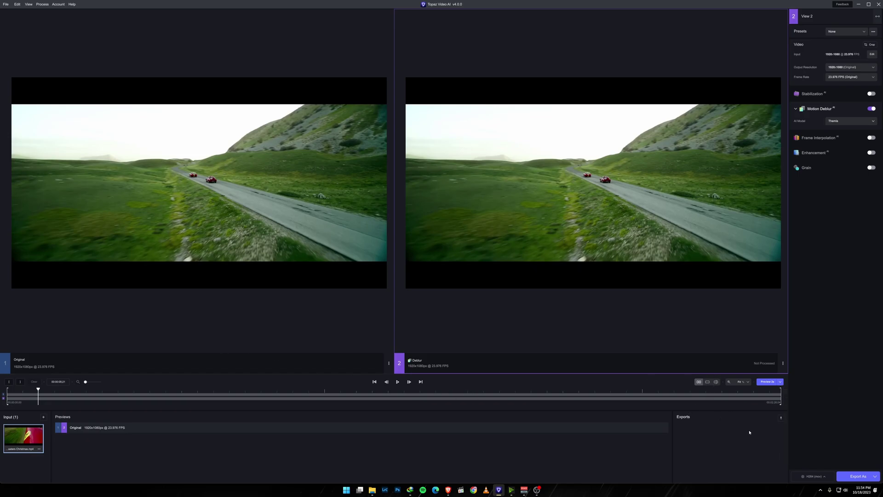
pyautogui.click(767, 381)
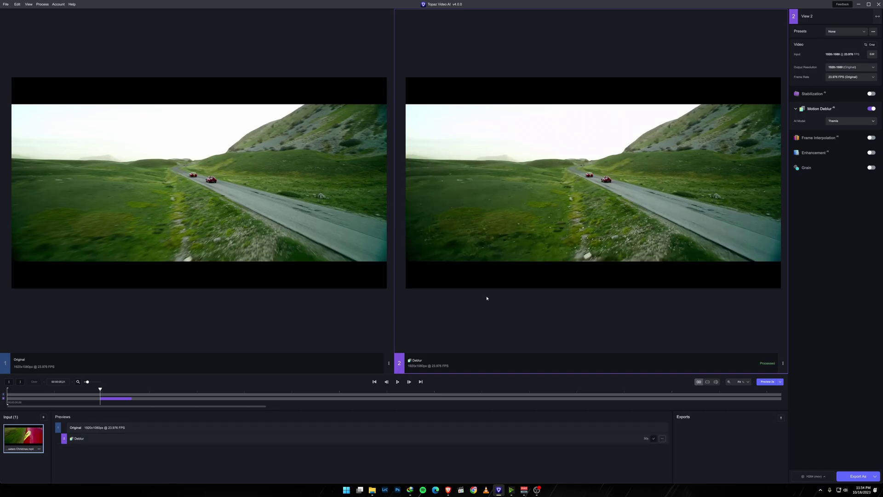
# Compare the original and deblurred frames of the road shot at several magnifications, examining the cars and the grass.
pyautogui.scroll(5, 106, 238)
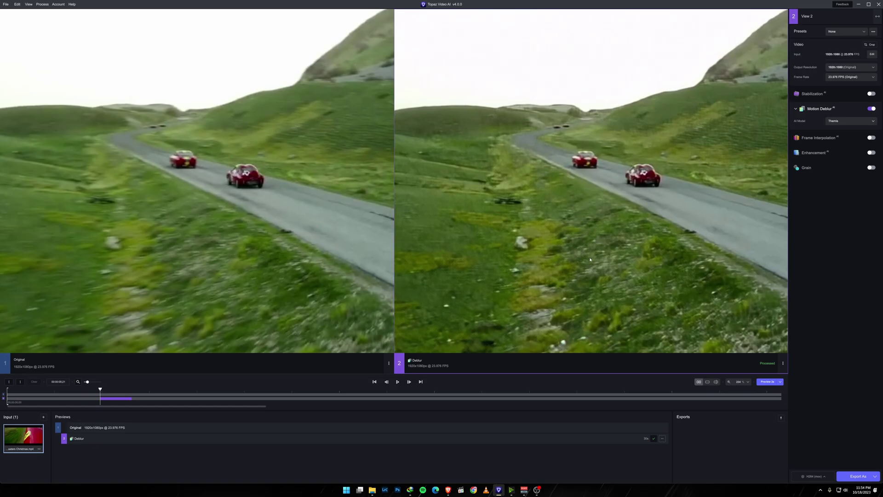
pyautogui.scroll(-3, 590, 260)
pyautogui.scroll(-1, 587, 261)
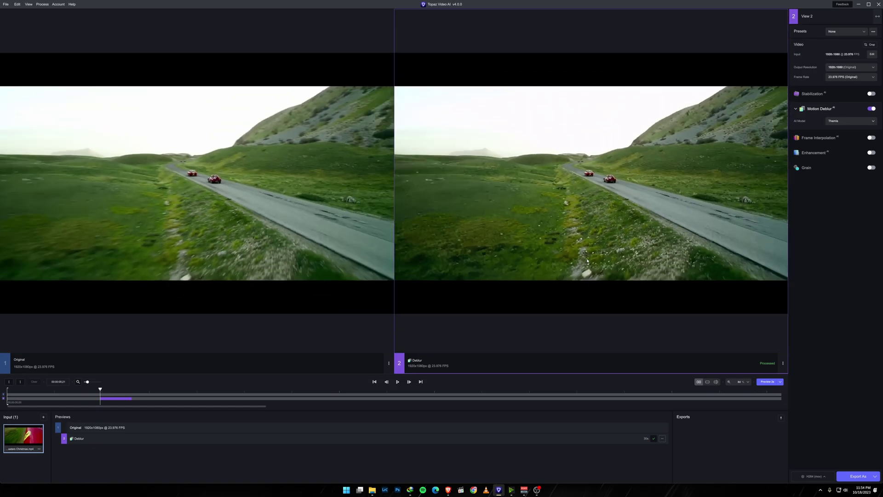
pyautogui.scroll(2, 587, 260)
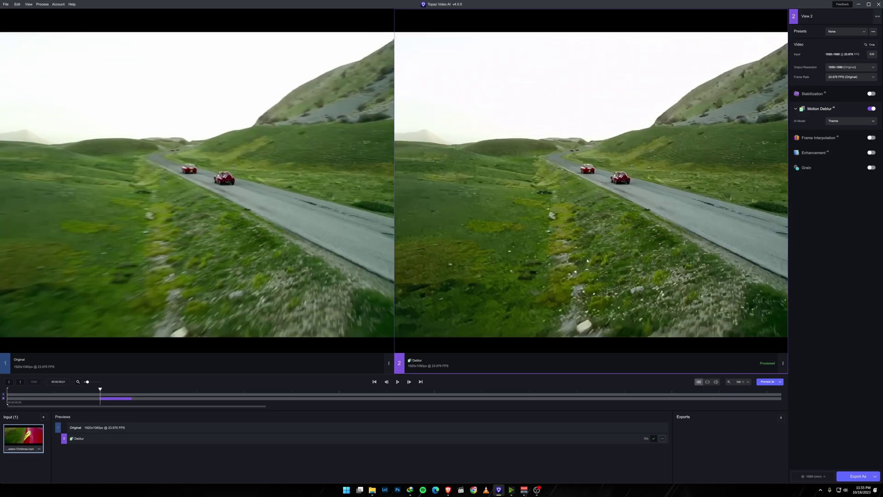
pyautogui.scroll(1, 588, 261)
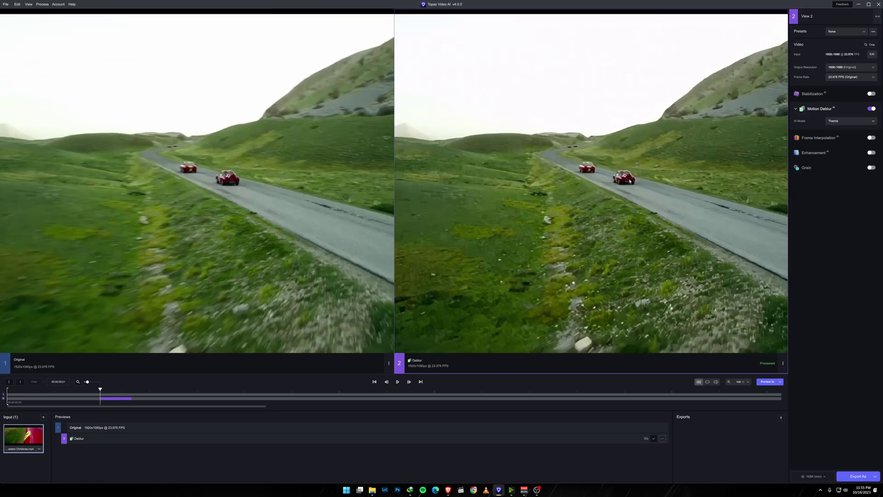
pyautogui.scroll(-2, 589, 211)
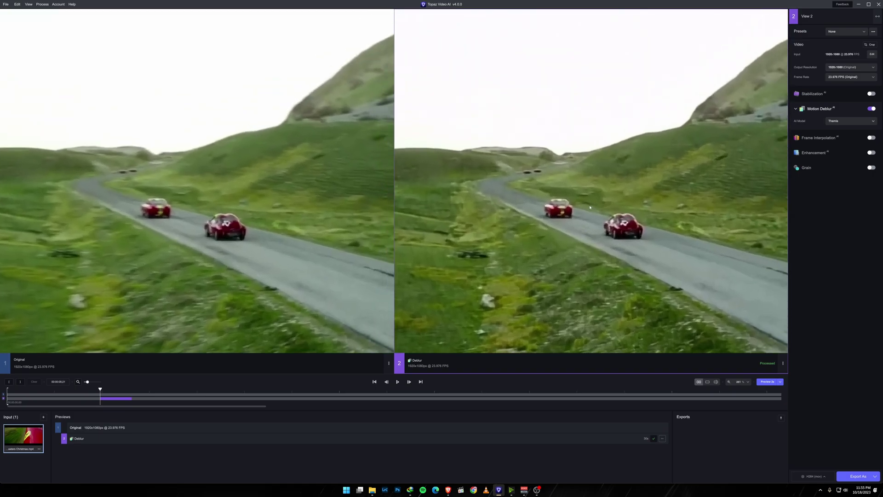
pyautogui.scroll(-3, 589, 211)
pyautogui.scroll(2, 589, 211)
pyautogui.scroll(-1, 590, 210)
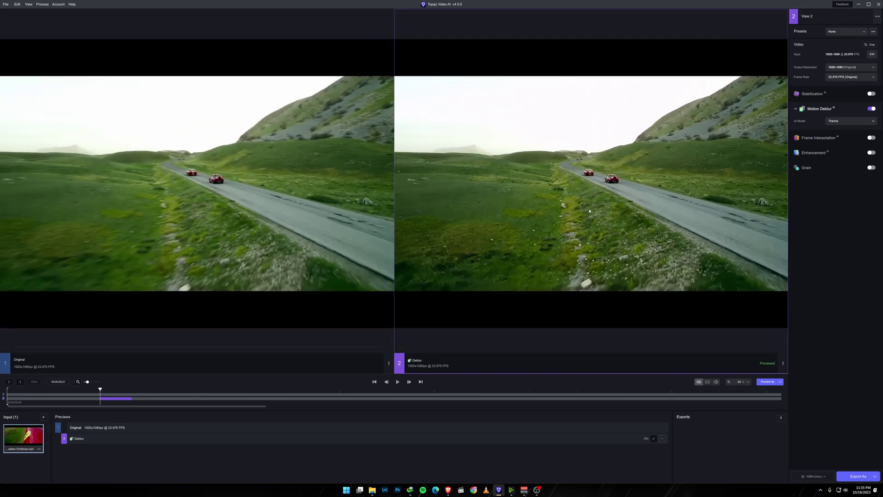
pyautogui.scroll(-2, 590, 210)
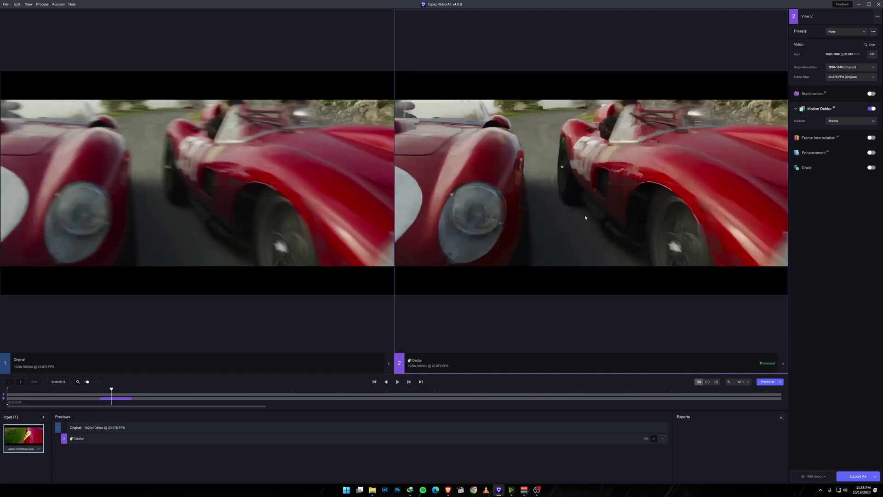
# Play and scrub through the deblurred preview, comparing the red race cars' headlights and number markings with the original.
pyautogui.press('space')
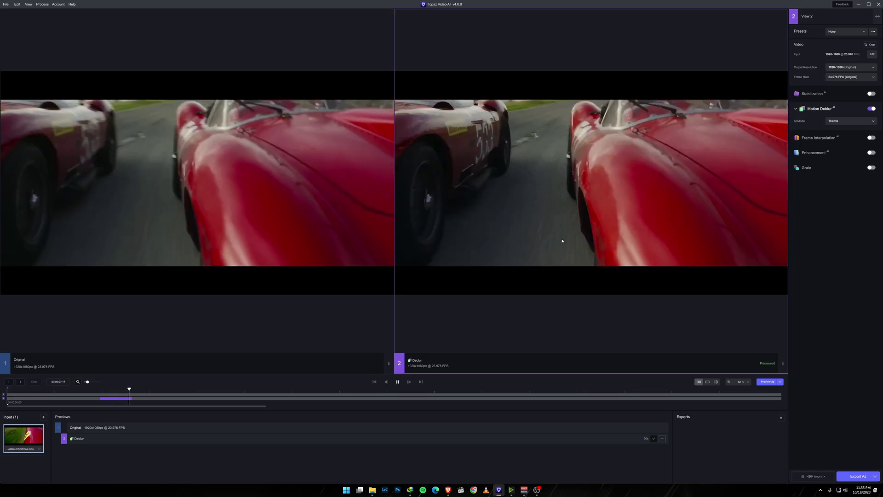
pyautogui.press('space')
pyautogui.press('Right')
pyautogui.press('Right')
pyautogui.press('Right')
pyautogui.press('Right')
pyautogui.press('Right')
pyautogui.press('Right')
pyautogui.press('Right')
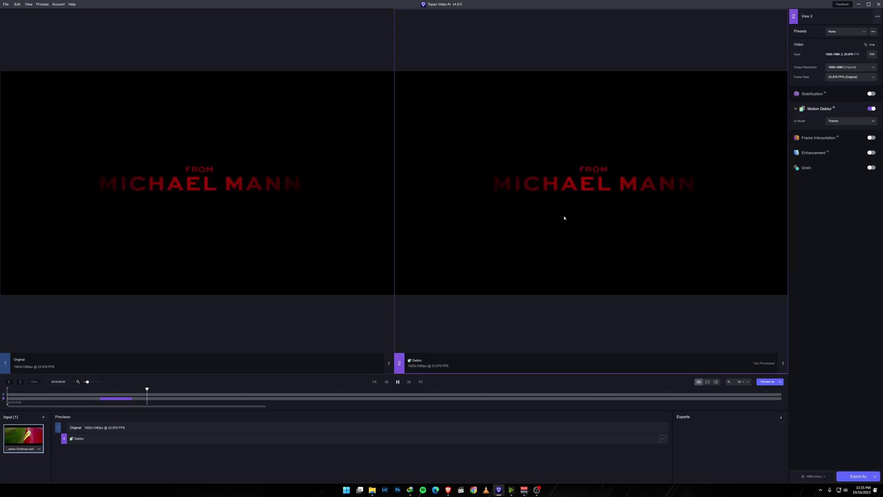
pyautogui.click(112, 391)
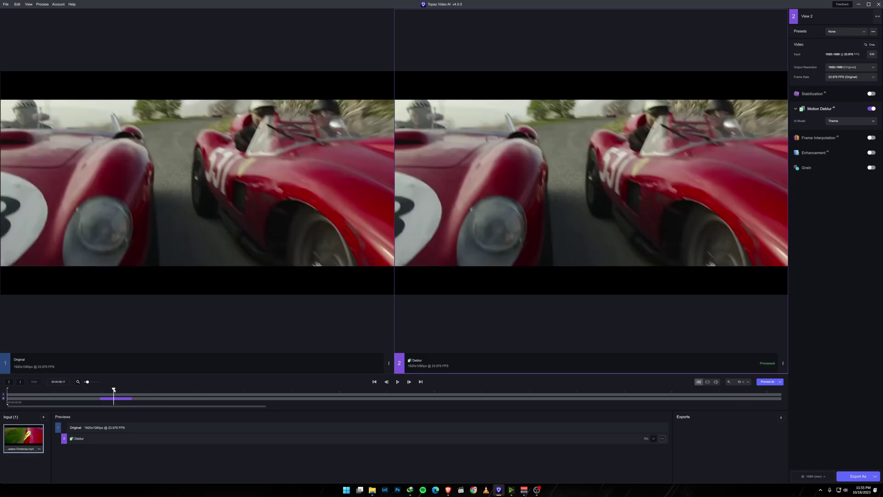
pyautogui.moveTo(113, 391); pyautogui.dragTo(117, 390)
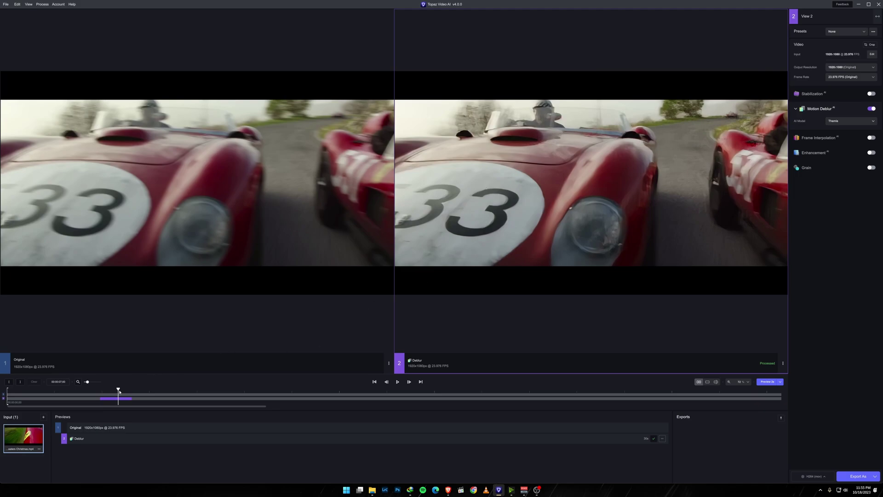
pyautogui.moveTo(118, 390); pyautogui.dragTo(120, 391)
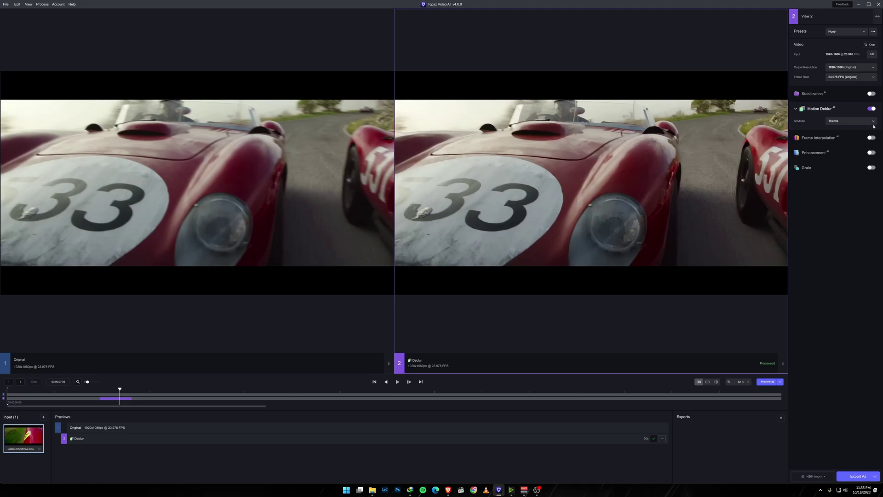
# Switch off Motion Deblur and enable Frame Interpolation with the Apollo Fast AI model.
pyautogui.click(872, 109)
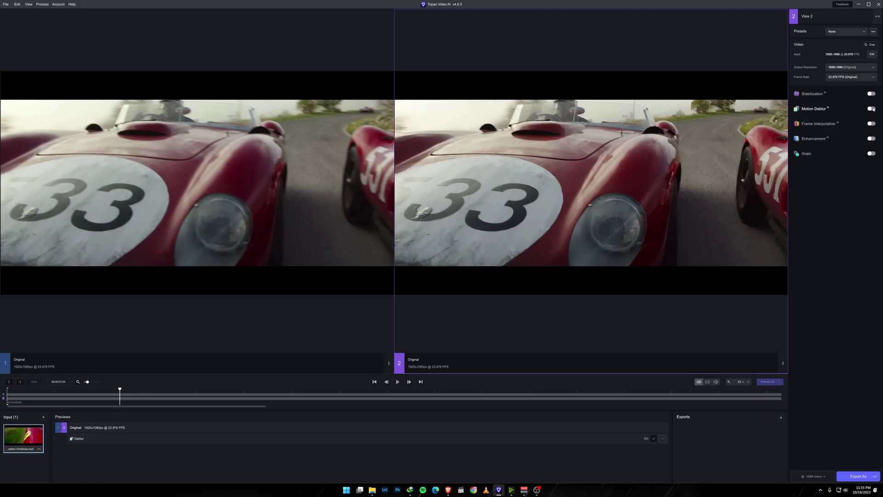
pyautogui.click(827, 124)
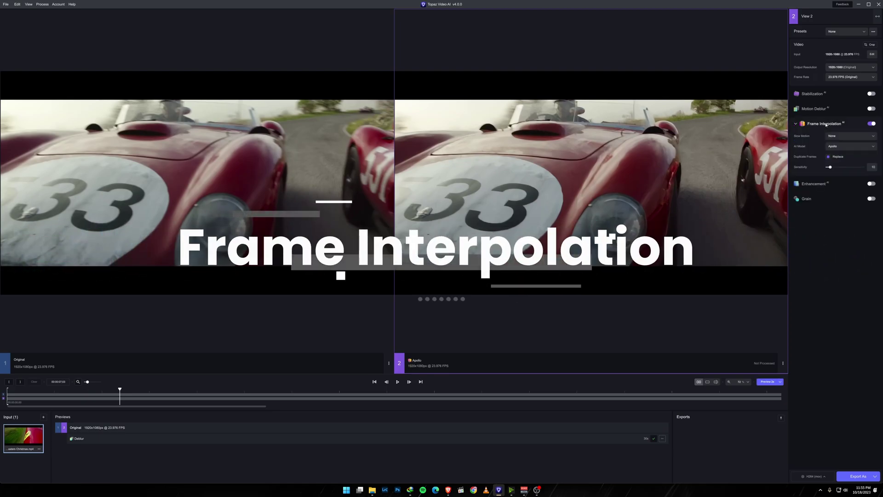
pyautogui.click(850, 146)
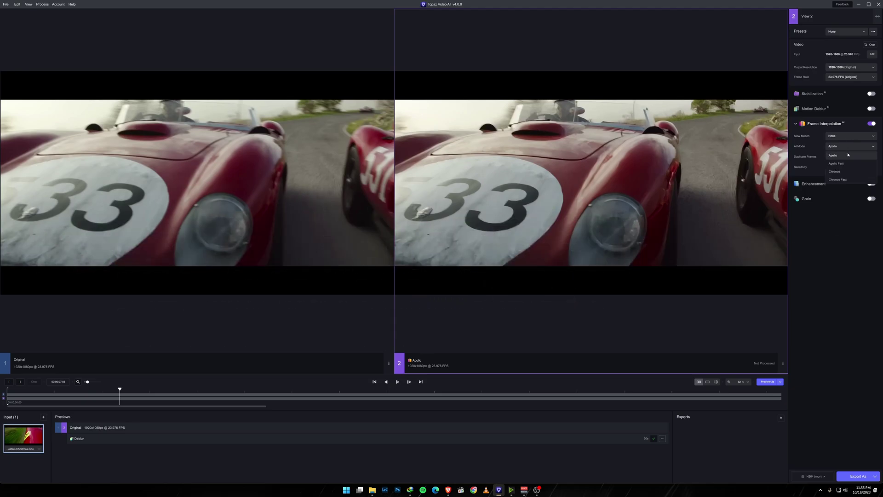
pyautogui.click(847, 164)
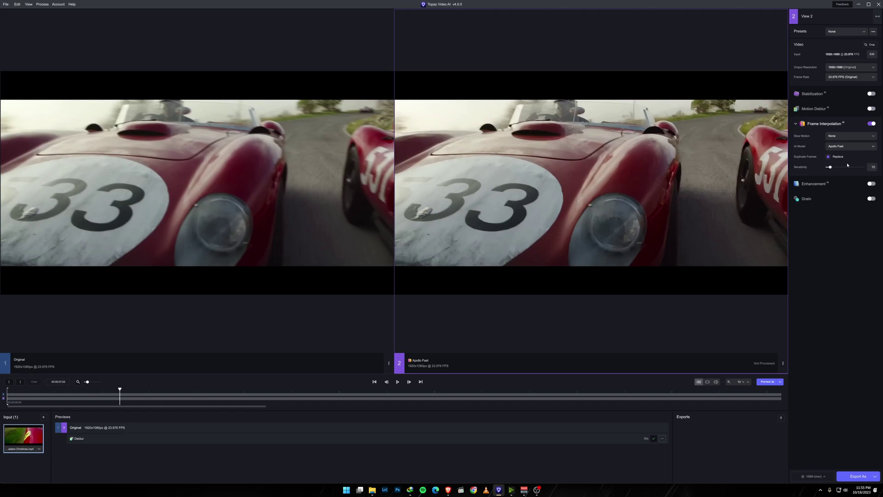
# Set the slow motion to 4x, move the playhead to the road shot of the two red race cars, and render a 2-second preview.
pyautogui.click(843, 136)
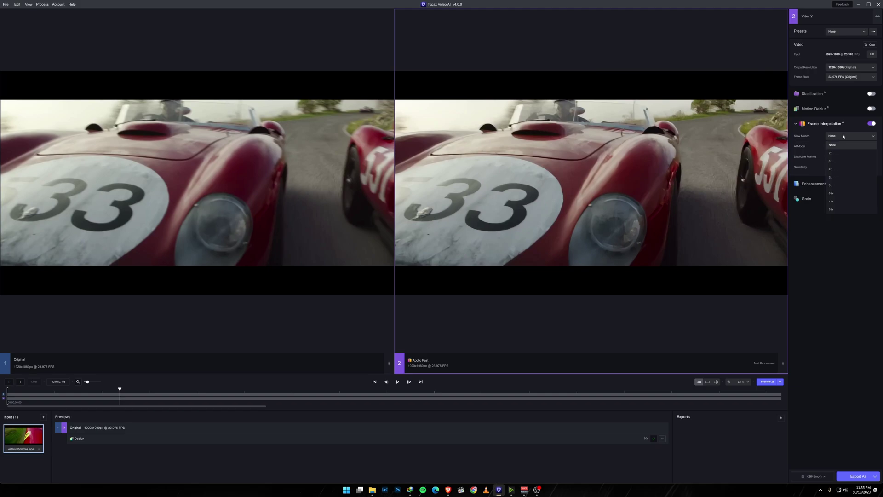
pyautogui.click(837, 169)
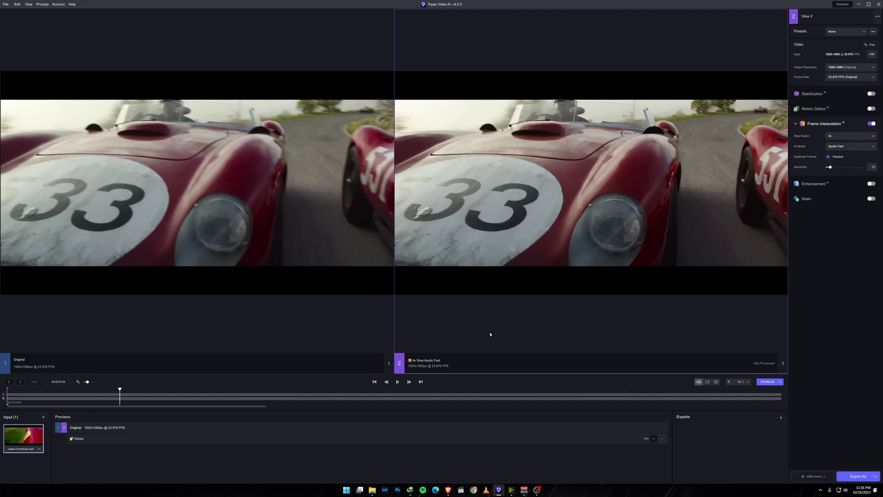
pyautogui.moveTo(115, 391); pyautogui.dragTo(230, 392)
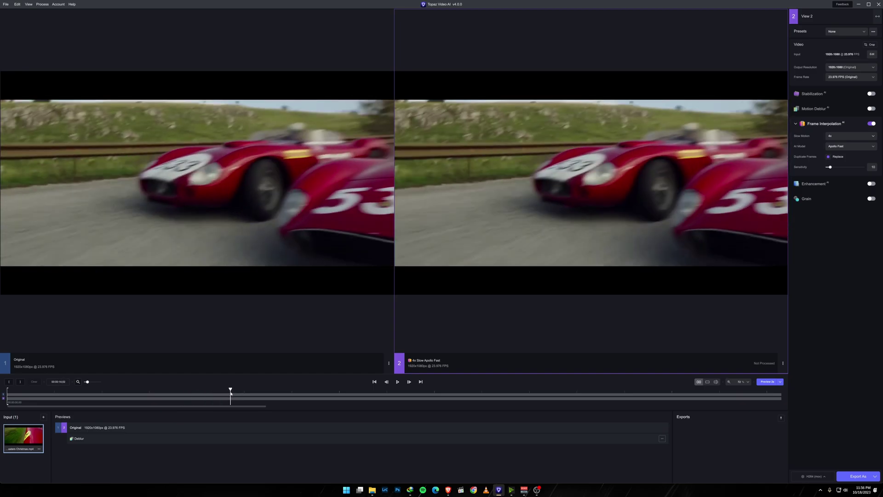
pyautogui.click(765, 384)
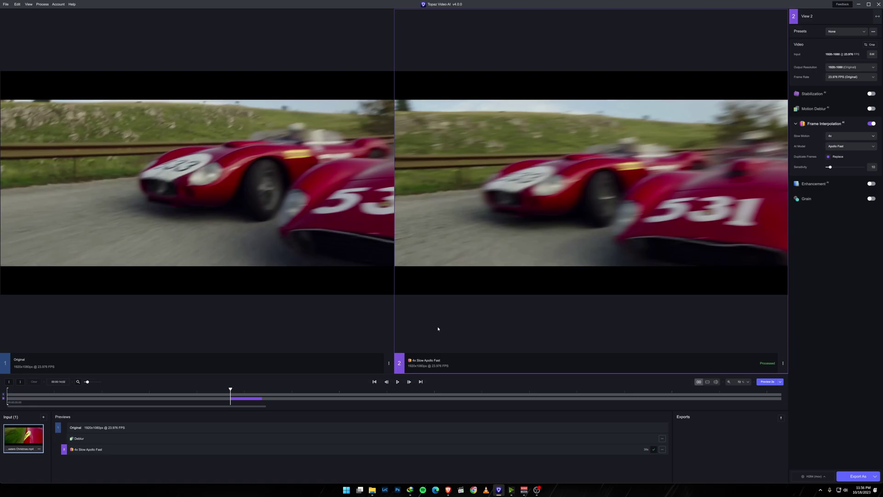
# Play the 4x Apollo Fast preview and step through its first frames, comparing the motion of the race cars with the original.
pyautogui.press('space')
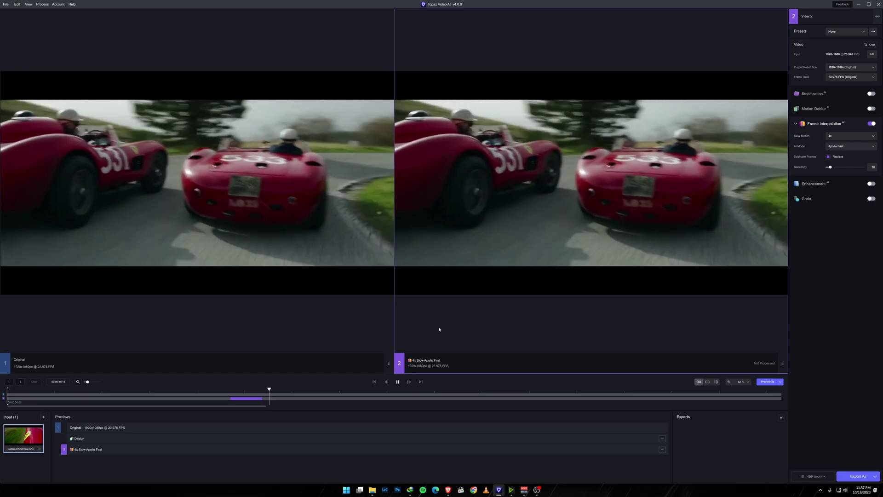
pyautogui.press('space')
pyautogui.click(234, 395)
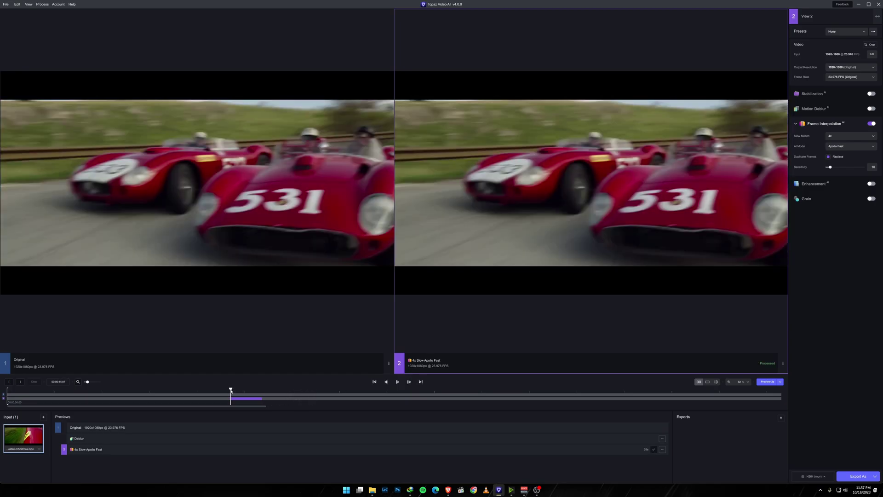
pyautogui.click(231, 390)
pyautogui.press('Right')
pyautogui.press('Right')
pyautogui.press('Right')
pyautogui.press('Right')
pyautogui.press('Right')
pyautogui.press('Right')
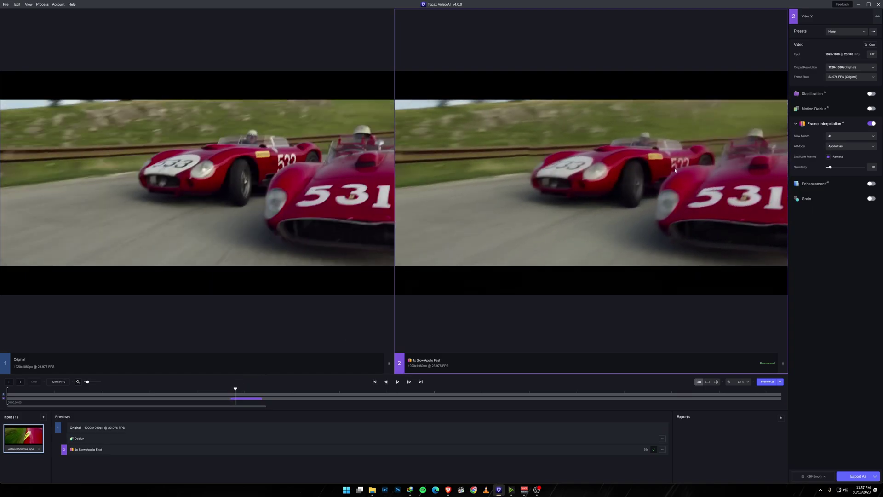
# Check the available frame interpolation AI models and return the playhead to the front view of cars 533 and 531.
pyautogui.click(855, 149)
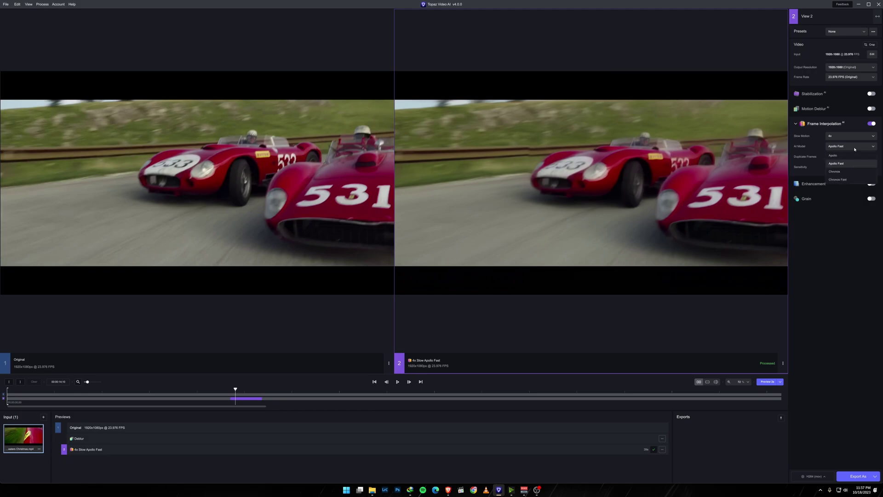
pyautogui.click(457, 244)
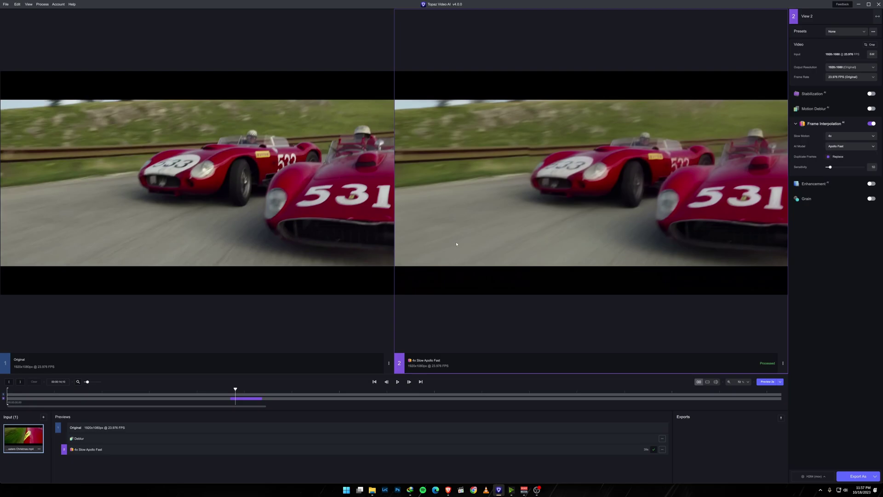
pyautogui.click(232, 390)
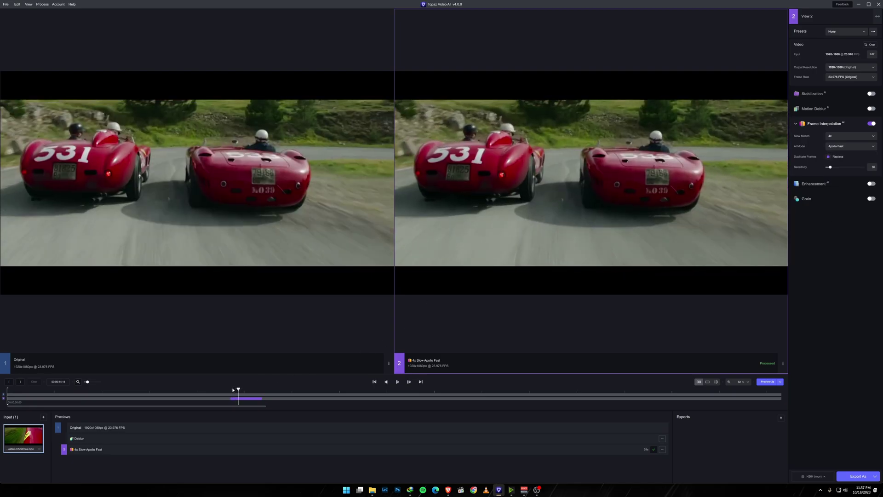
pyautogui.click(232, 390)
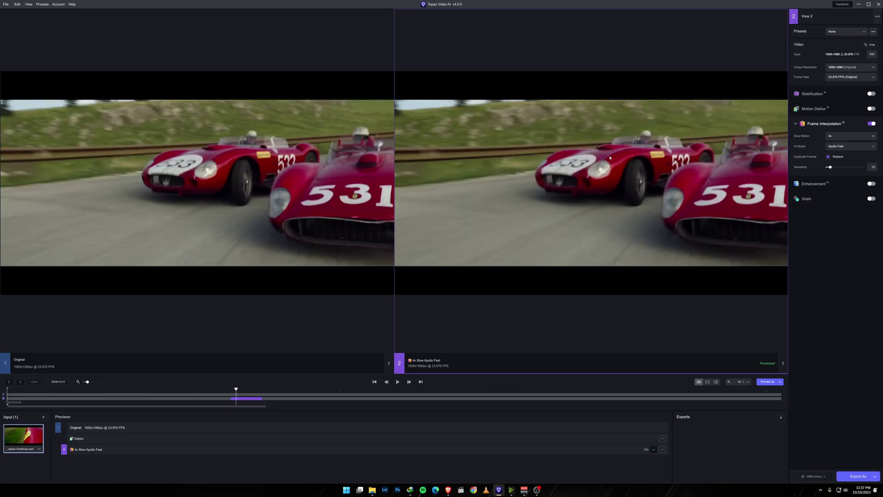
# Enable Frame Interpolation on View 1 with 4x slow motion and the Chronos AI model.
pyautogui.click(327, 314)
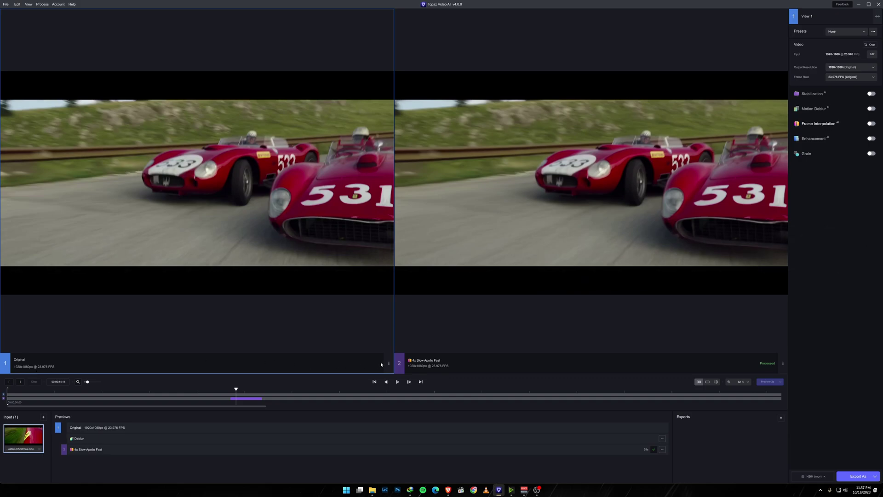
pyautogui.click(388, 364)
pyautogui.click(255, 364)
pyautogui.click(809, 126)
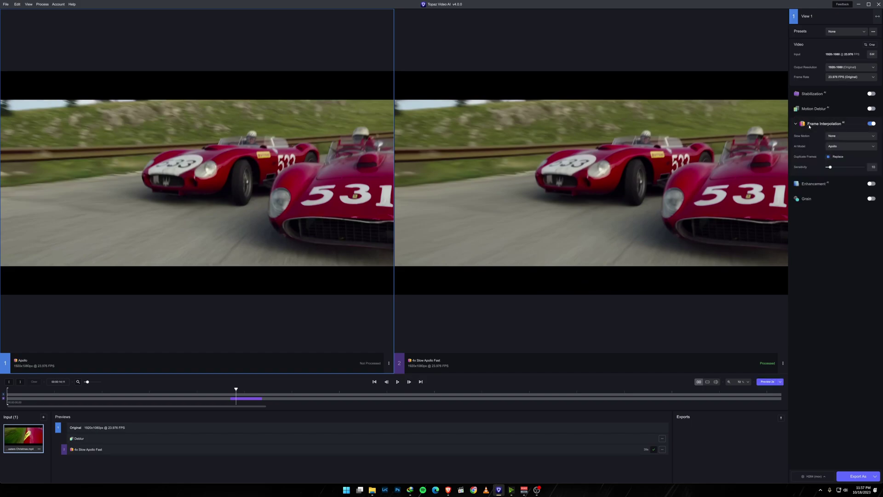
pyautogui.click(844, 138)
pyautogui.click(837, 172)
pyautogui.click(842, 148)
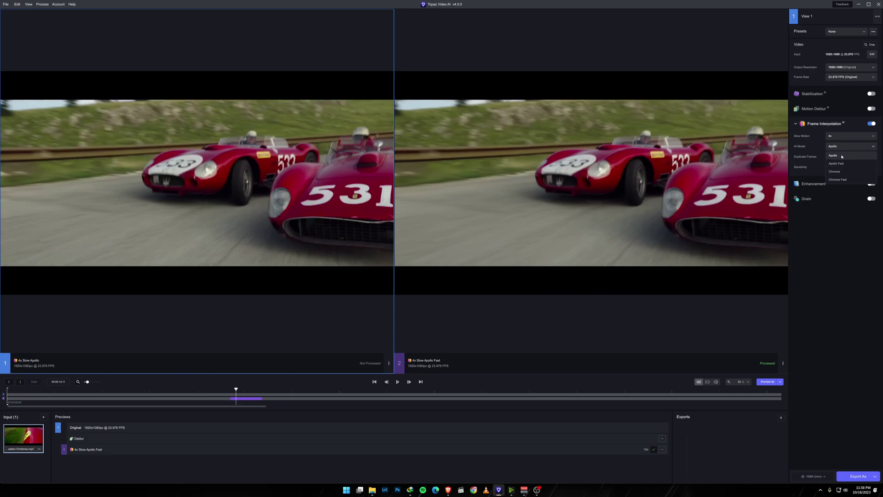
pyautogui.click(843, 172)
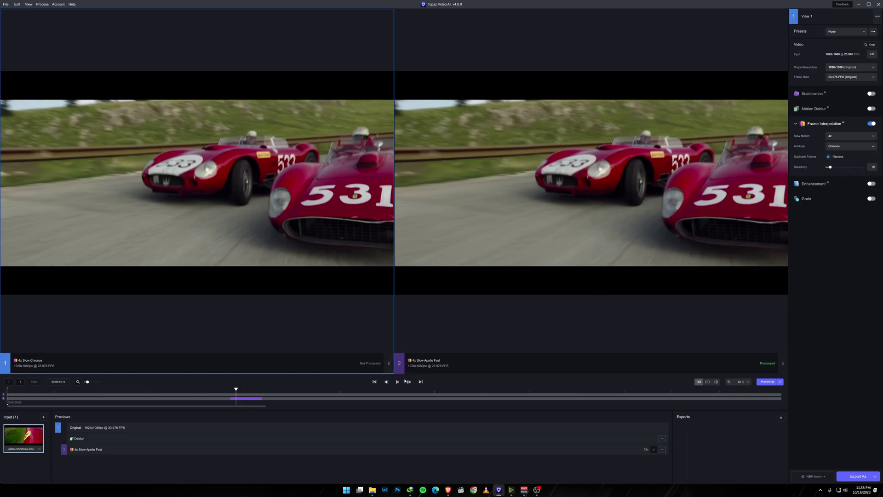
pyautogui.click(389, 363)
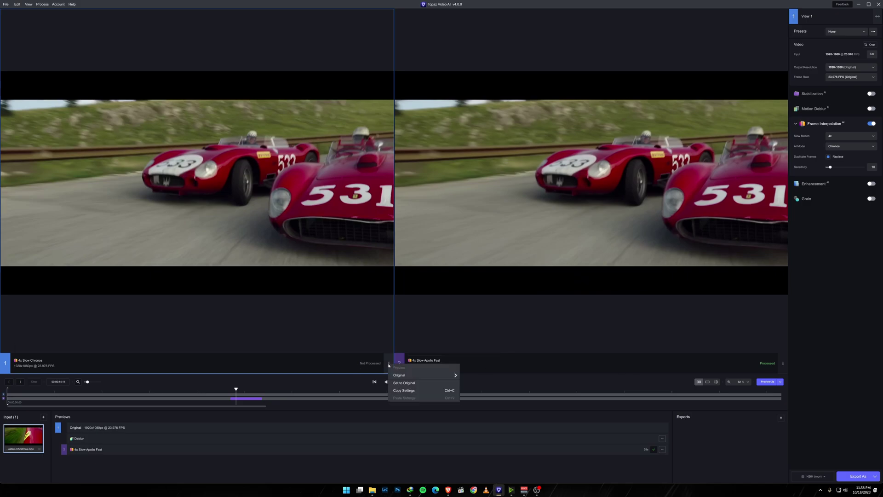
pyautogui.moveTo(395, 375)
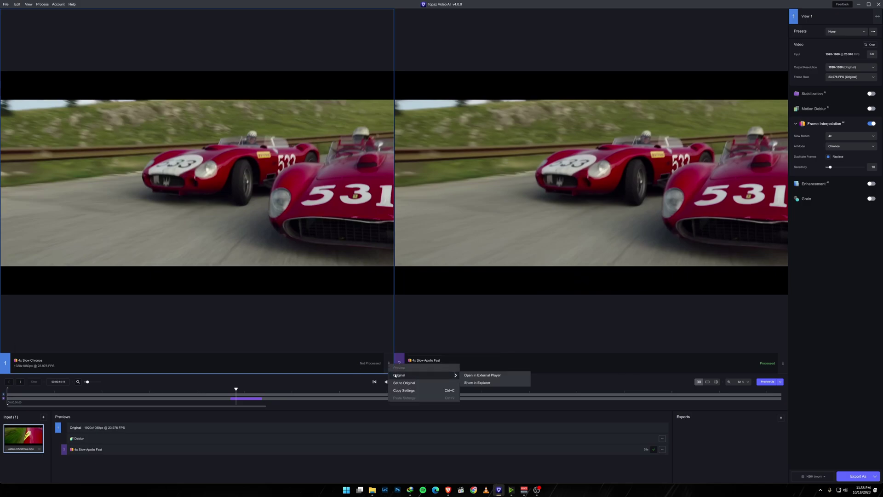
pyautogui.click(344, 369)
pyautogui.rightClick(290, 367)
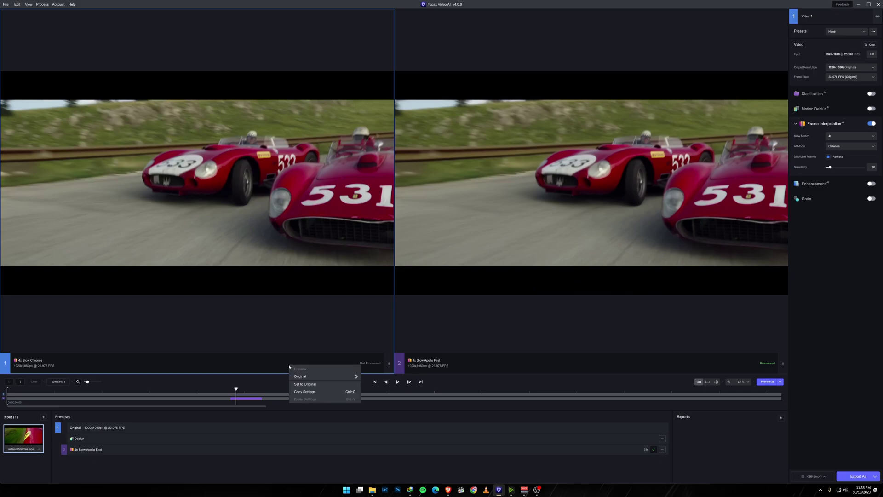
pyautogui.click(274, 370)
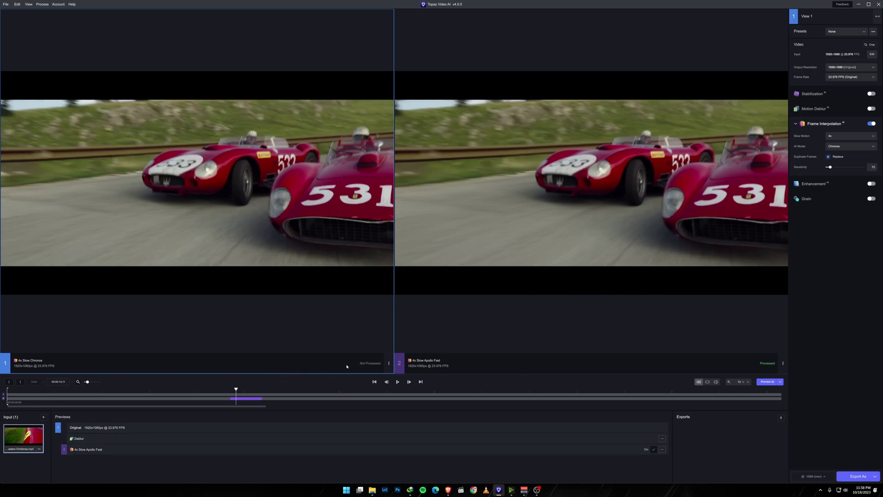
# Render a 2-second preview of the 4x Chronos slow motion and play it beside the Apollo Fast version.
pyautogui.click(763, 383)
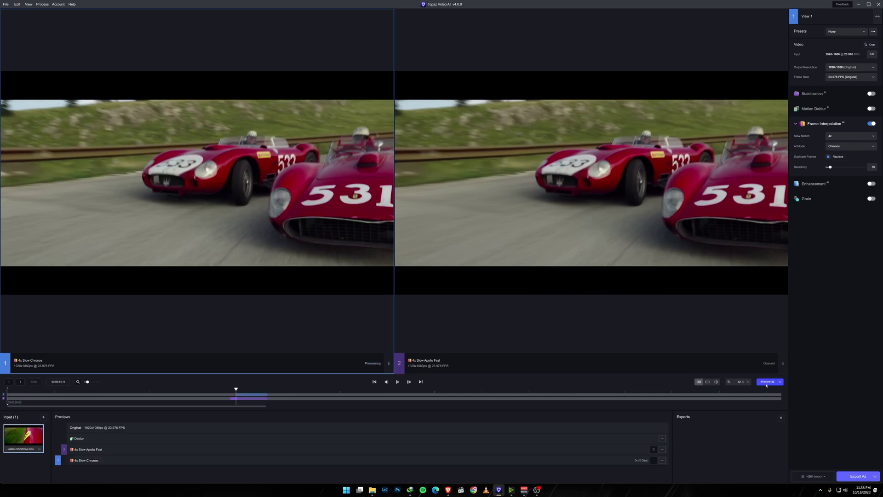
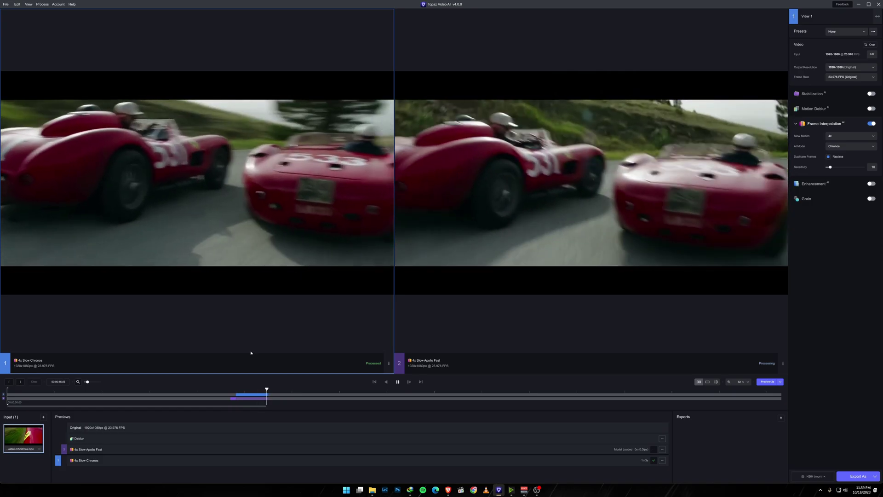
pyautogui.click(237, 391)
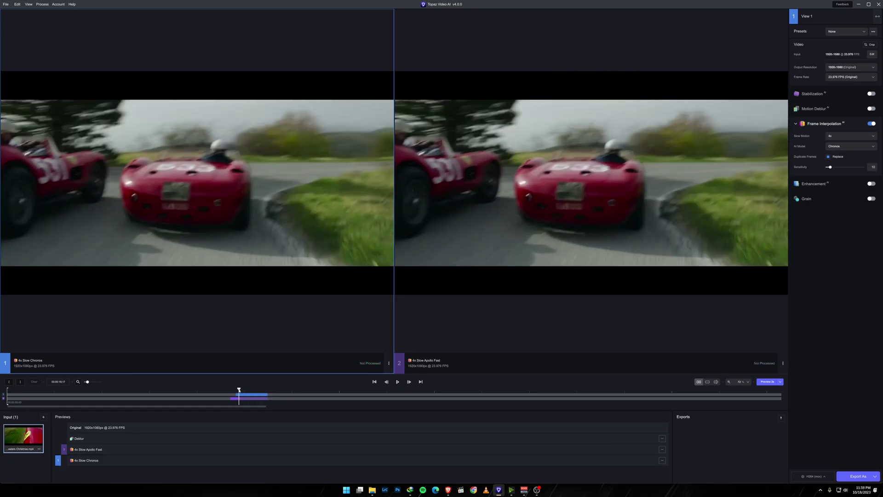
pyautogui.click(397, 382)
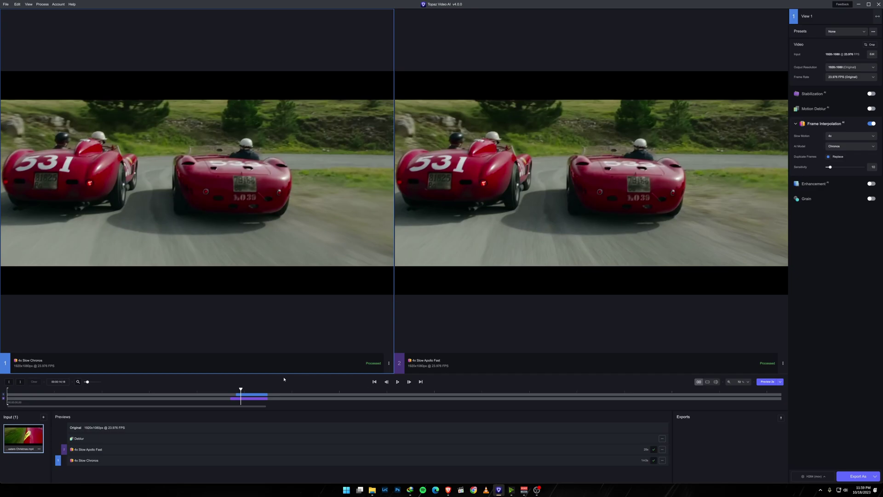
# Scrub and replay the Chronos and Apollo Fast previews, comparing the smoothness and sharpness of the race cars.
pyautogui.moveTo(241, 389); pyautogui.dragTo(236, 390)
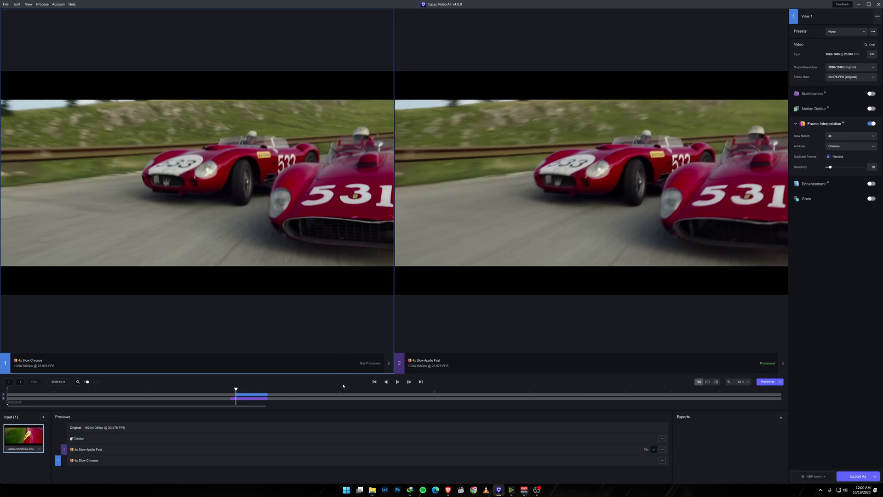
pyautogui.moveTo(235, 389); pyautogui.dragTo(238, 389)
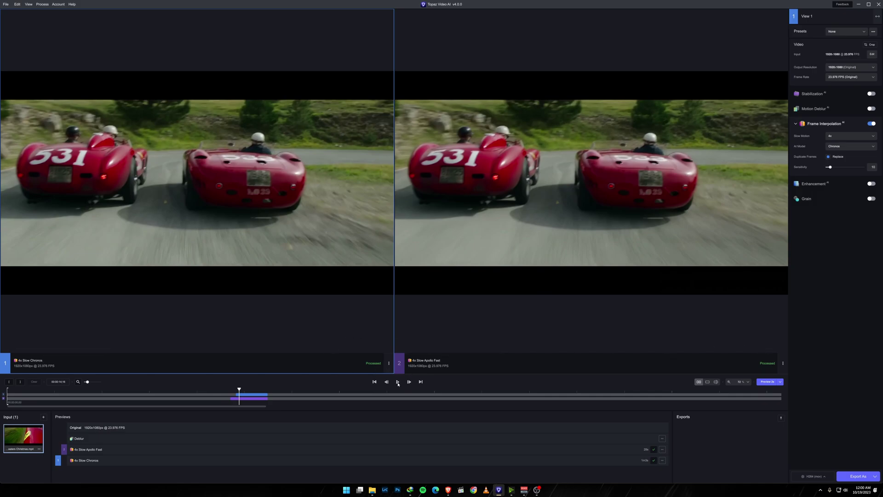
pyautogui.click(398, 382)
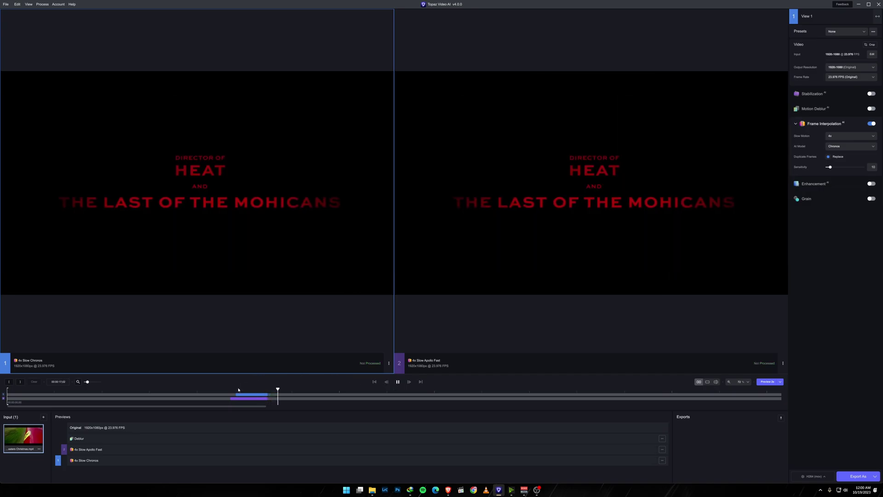
pyautogui.press('space')
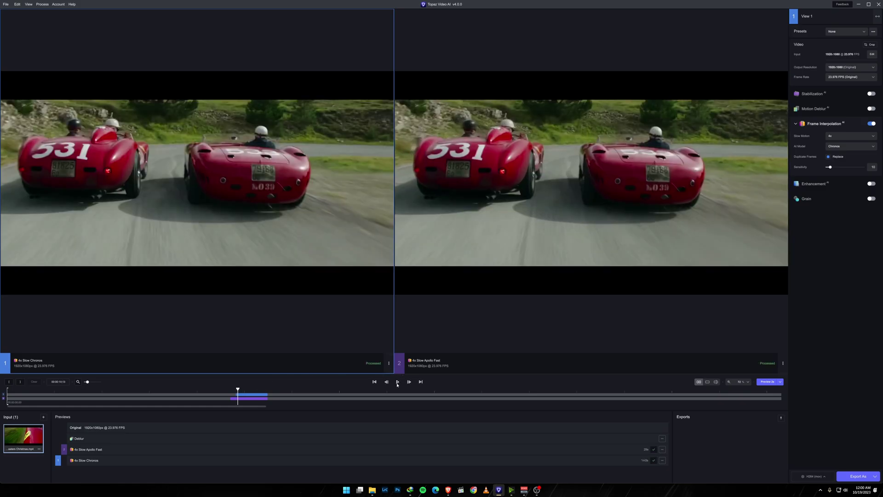
pyautogui.click(399, 383)
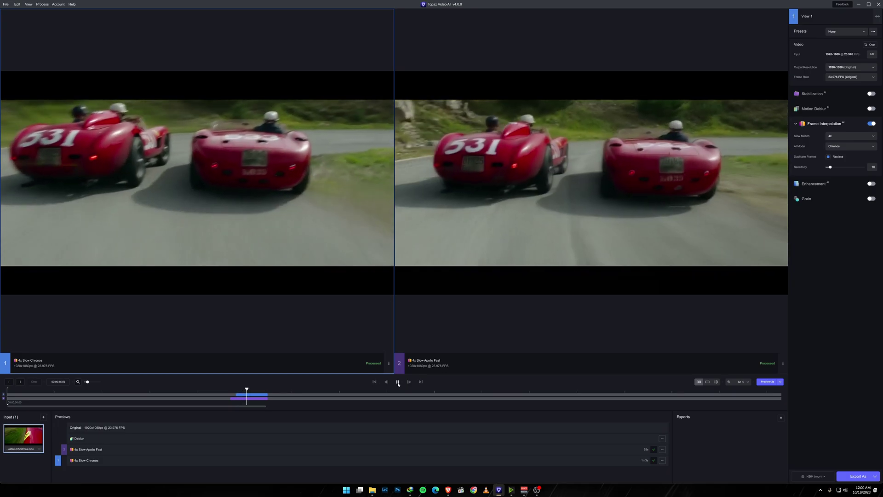
pyautogui.click(398, 382)
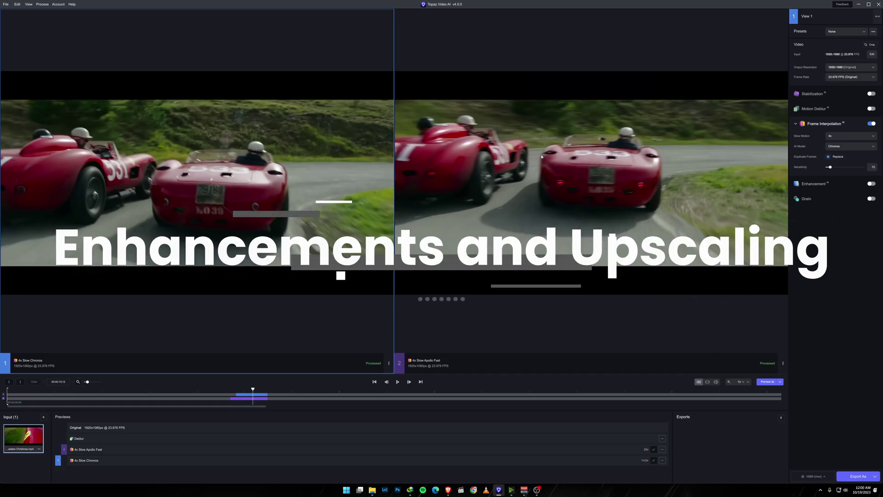
# Enable Enhancement on View 1, check the video type options, and choose the Gaia - Upscale HQ AI model.
pyautogui.click(823, 183)
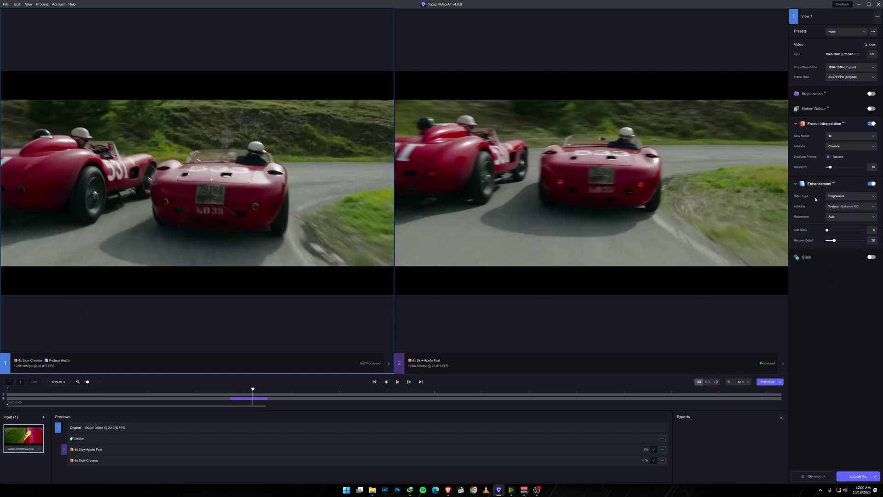
pyautogui.click(846, 196)
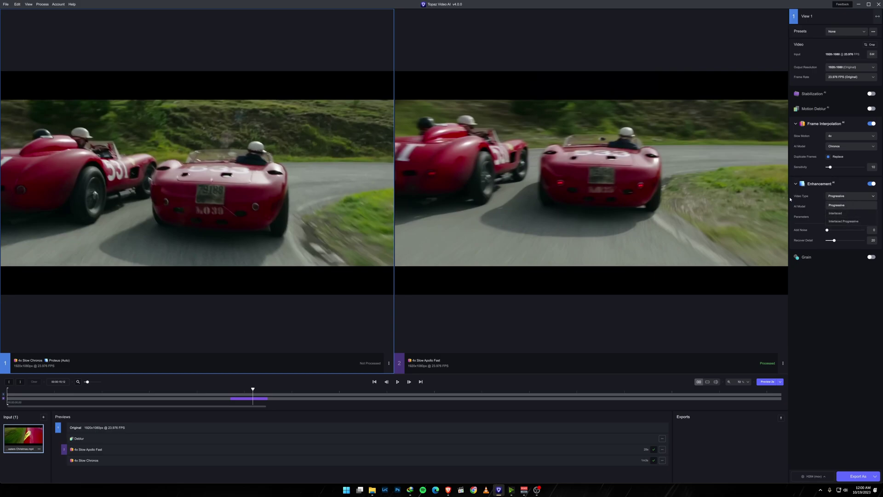
pyautogui.click(803, 201)
pyautogui.click(836, 208)
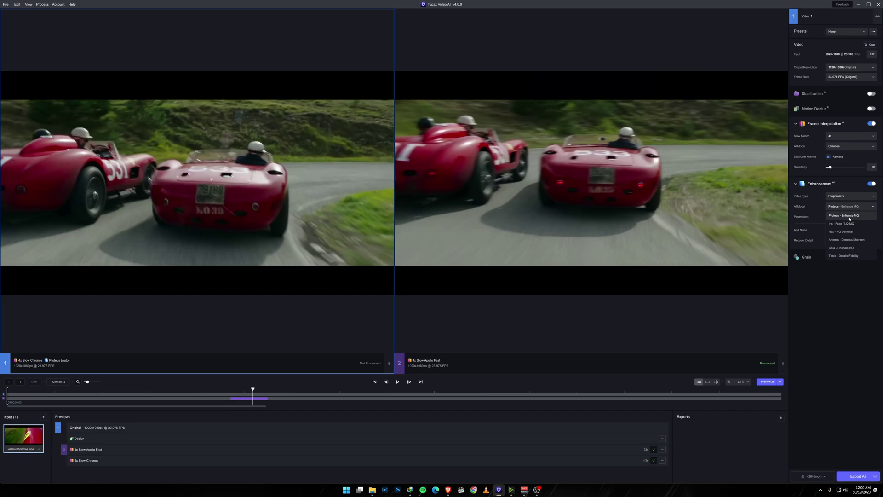
pyautogui.click(859, 249)
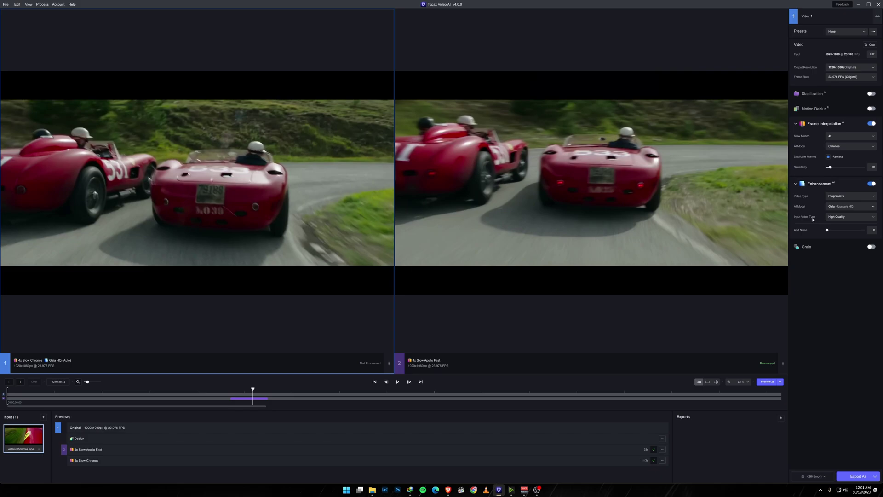
# Move the playhead forward from the race car shots to the red title card naming Heat and The Last of the Mohicans.
pyautogui.click(282, 390)
pyautogui.moveTo(284, 390); pyautogui.dragTo(299, 390)
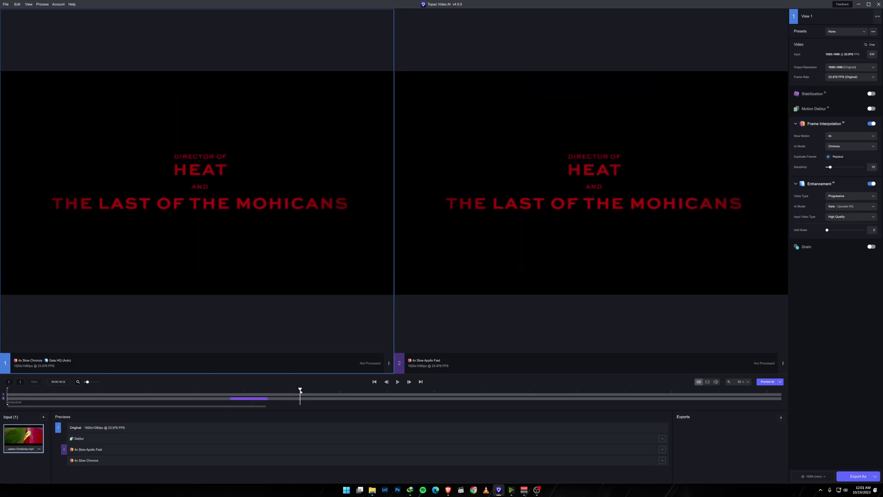